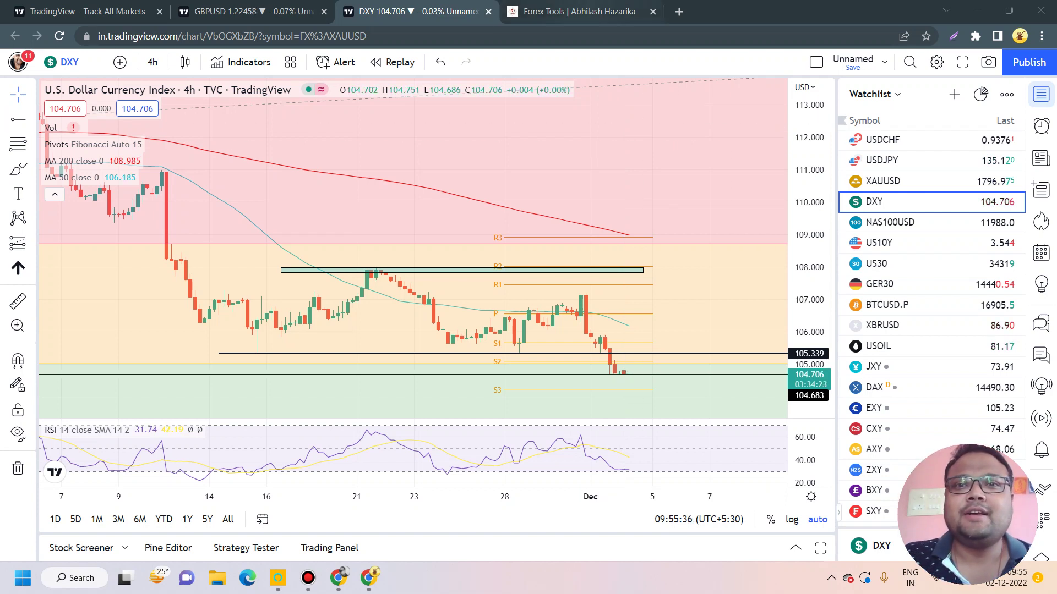
# - Switch to the Forex Tools page showing the Dec 02 high-impact economic calendar
pyautogui.click(570, 11)
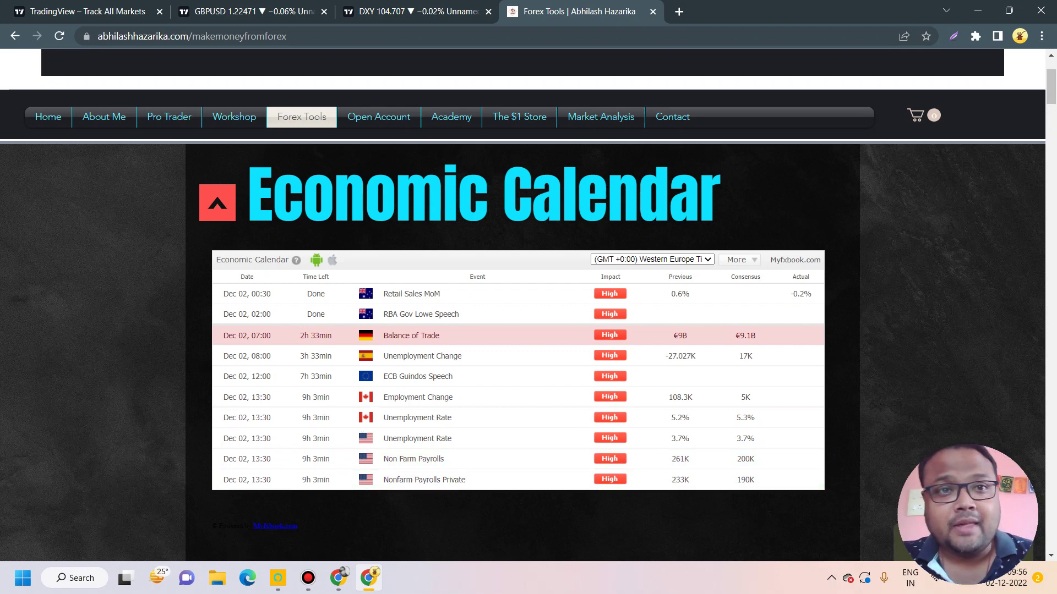
# - Return to the DXY 4-hour chart in TradingView
pyautogui.hotkey('ctrl', 'shift', 'Tab')
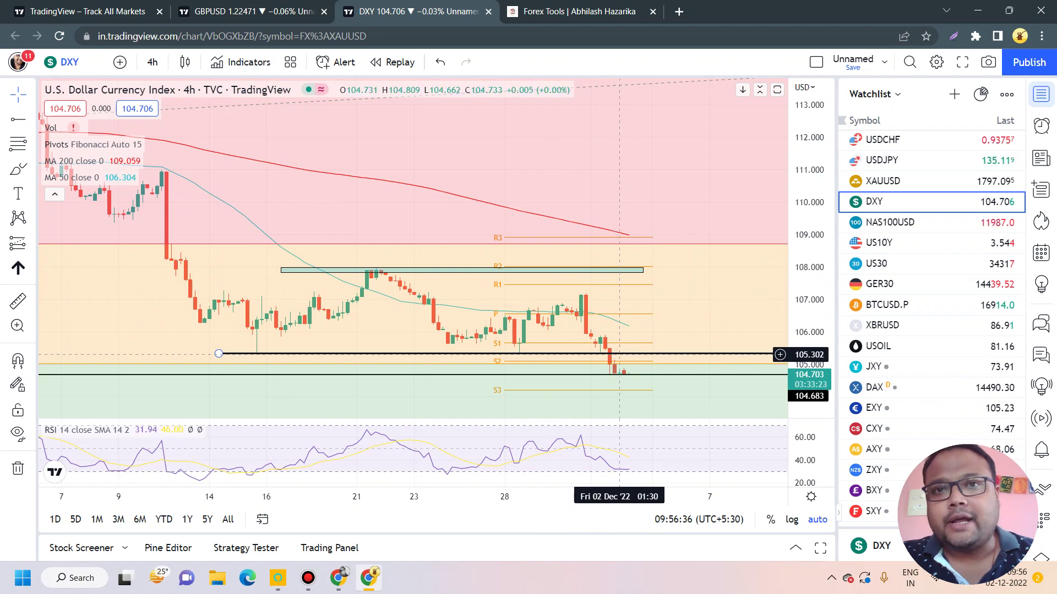
pyautogui.scroll(-5, 642, 346)
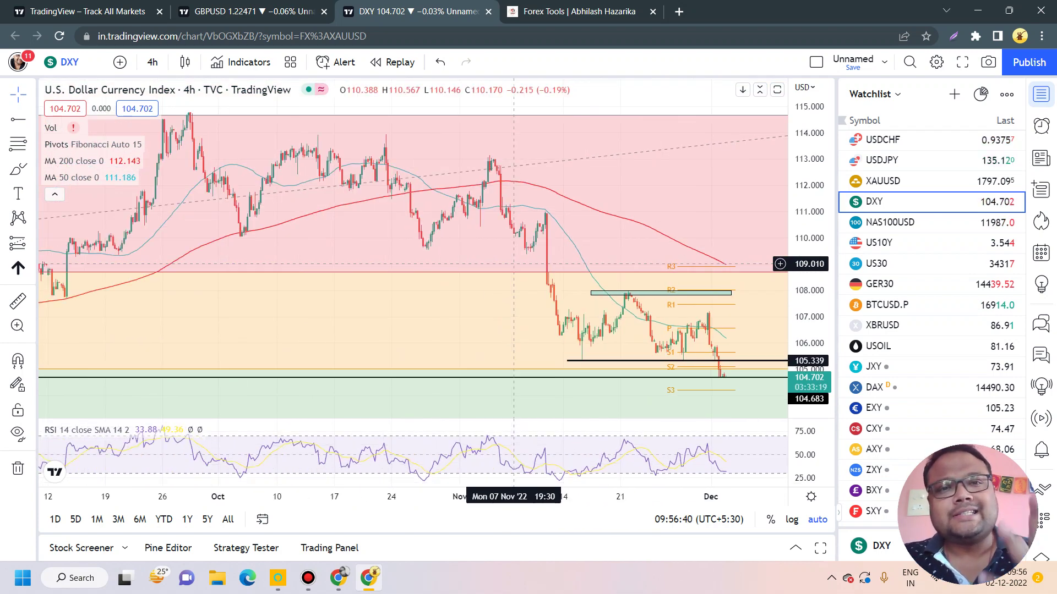
pyautogui.scroll(3, 514, 264)
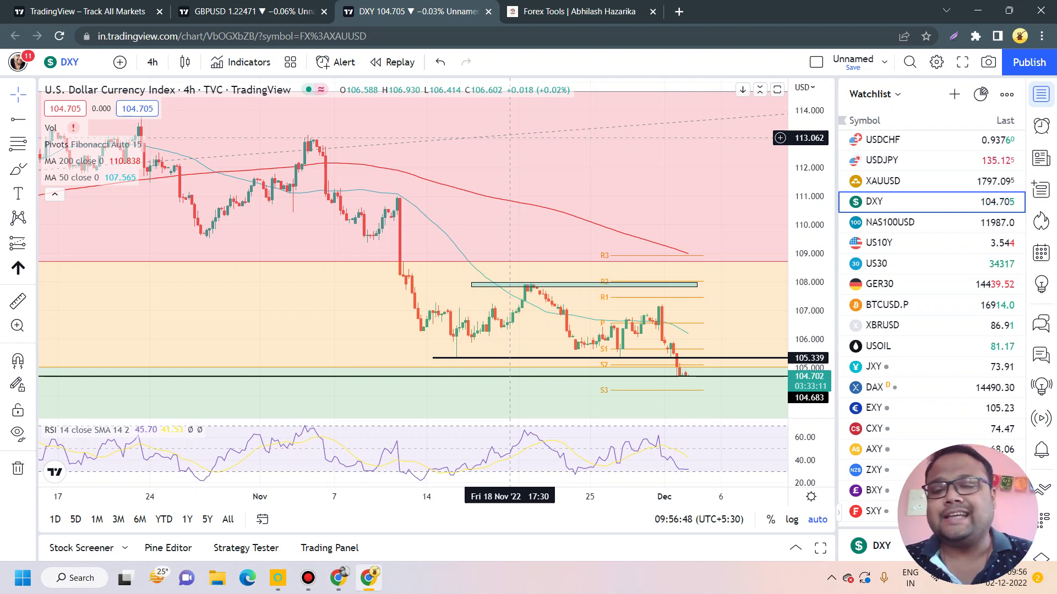
pyautogui.scroll(3, 509, 137)
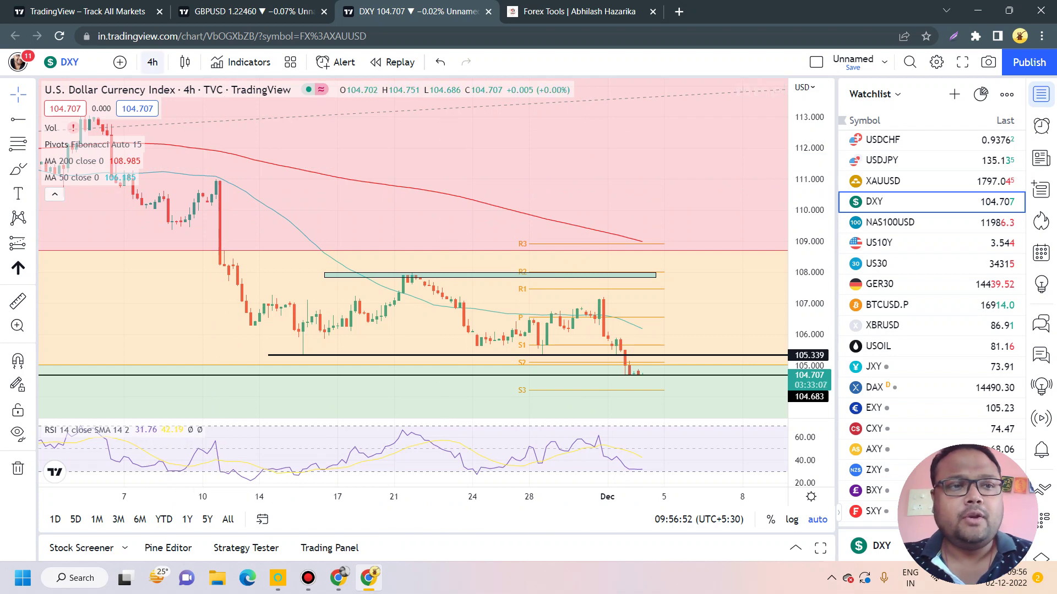
# - Change the DXY chart interval from 4 hours to 1 day and adjust the zoom
pyautogui.click(153, 62)
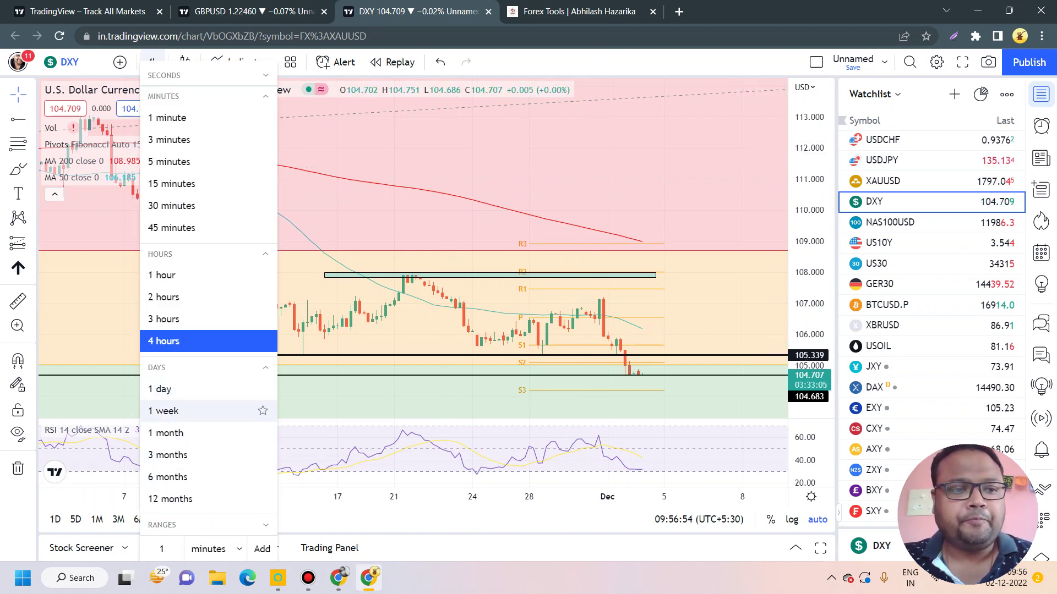
pyautogui.click(163, 388)
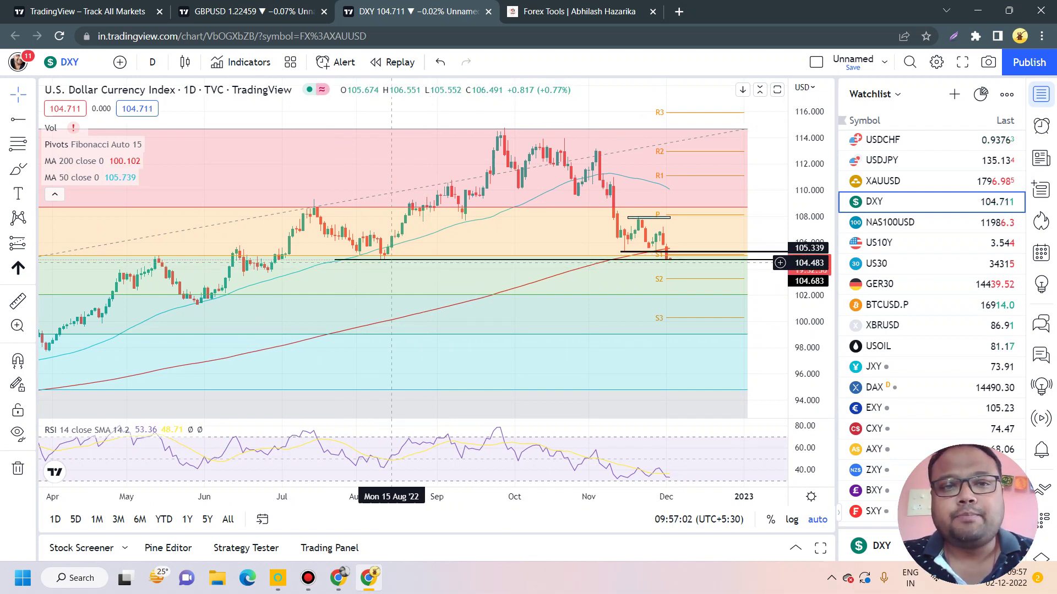
pyautogui.scroll(-2, 374, 255)
pyautogui.scroll(-3, 377, 254)
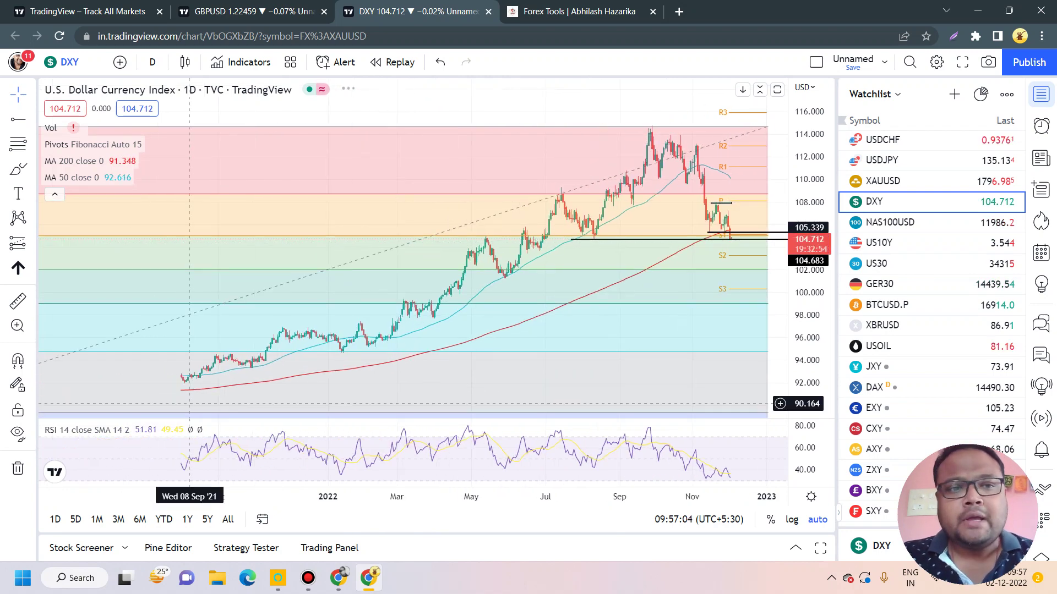
pyautogui.scroll(4, 428, 281)
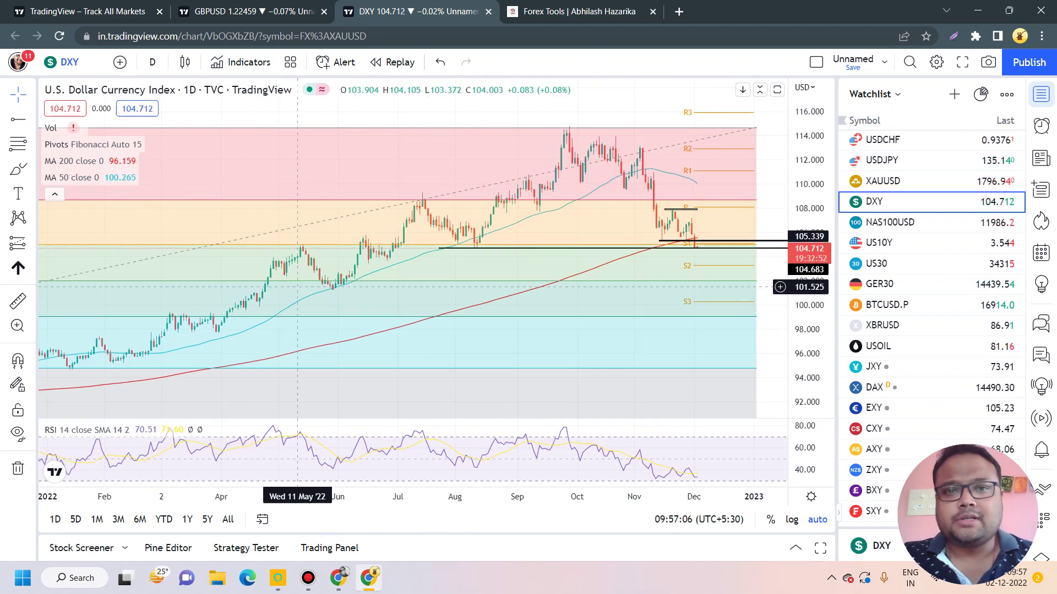
pyautogui.scroll(2, 284, 286)
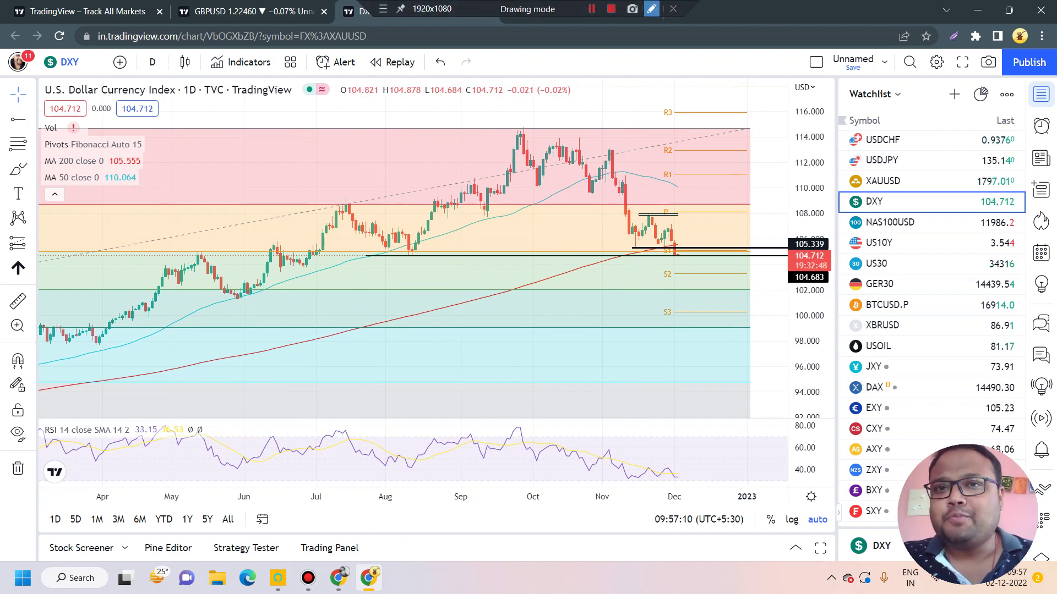
pyautogui.click(651, 8)
pyautogui.moveTo(680, 242)
pyautogui.mouseDown()
pyautogui.moveTo(707, 275)
pyautogui.moveTo(678, 237)
pyautogui.moveTo(687, 267)
pyautogui.mouseUp()
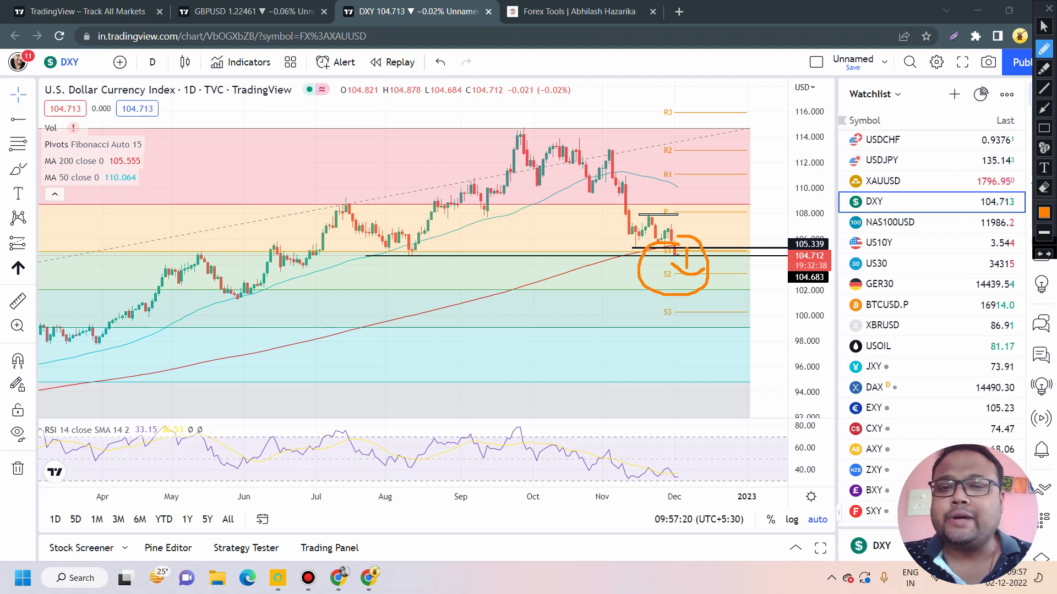
pyautogui.moveTo(640, 120)
pyautogui.mouseDown()
pyautogui.moveTo(459, 117)
pyautogui.moveTo(251, 175)
pyautogui.moveTo(73, 324)
pyautogui.moveTo(453, 386)
pyautogui.moveTo(709, 355)
pyautogui.moveTo(689, 147)
pyautogui.moveTo(640, 120)
pyautogui.mouseUp()
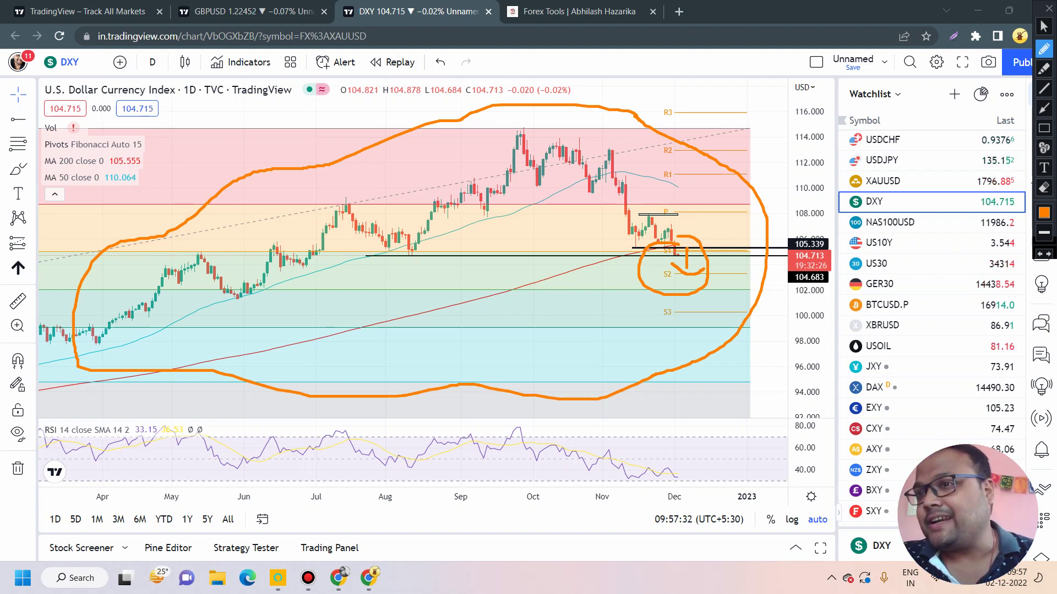
pyautogui.press('Escape')
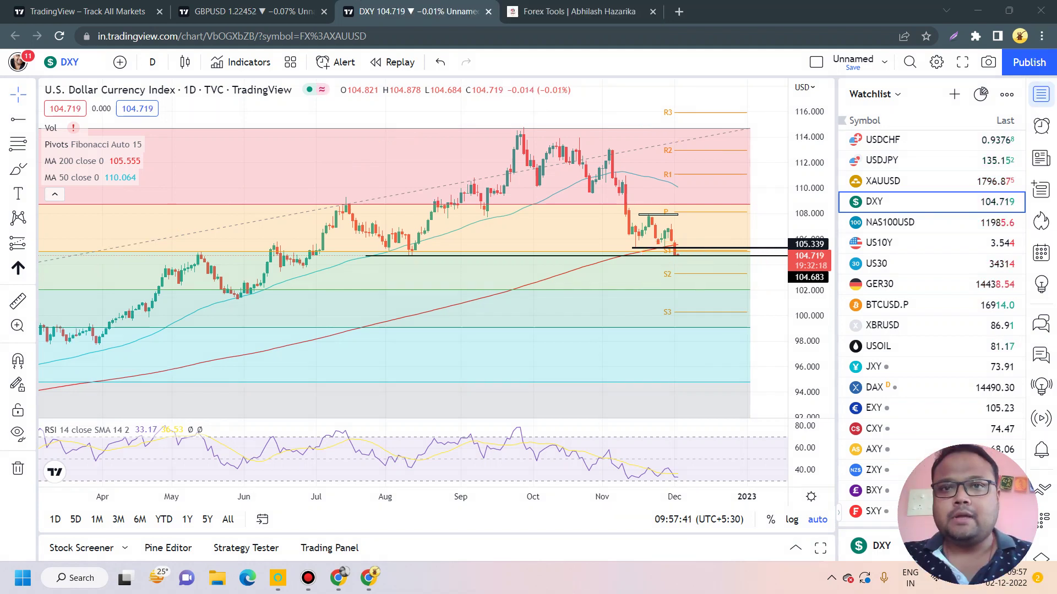
pyautogui.scroll(3, 681, 223)
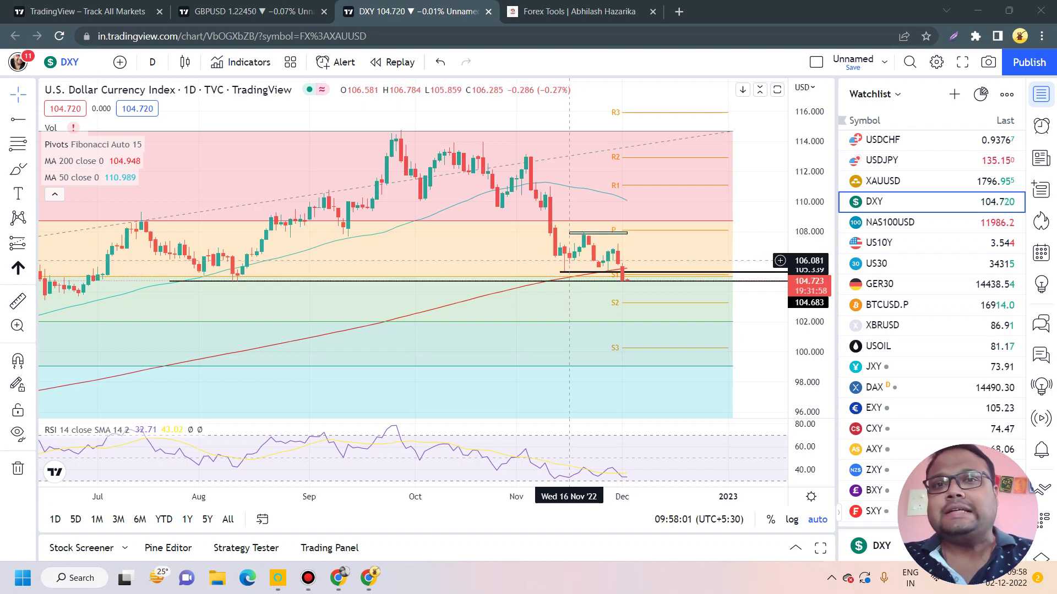
# - Open the GBPUSD 4-hour chart and zoom in around the 1.2300 level and 1.2130–1.2155 zone
pyautogui.click(247, 11)
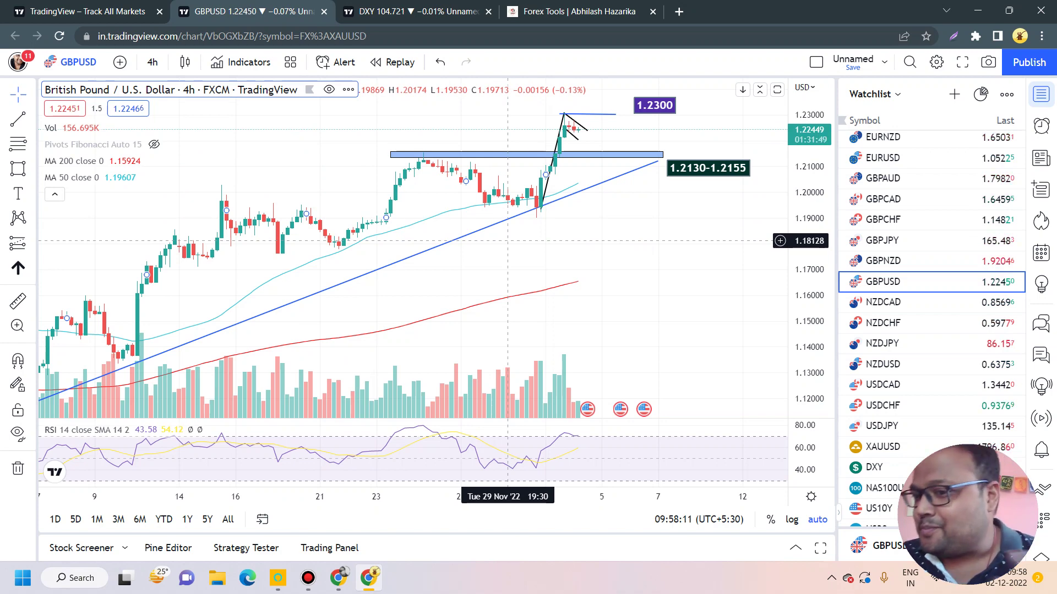
pyautogui.scroll(3, 508, 241)
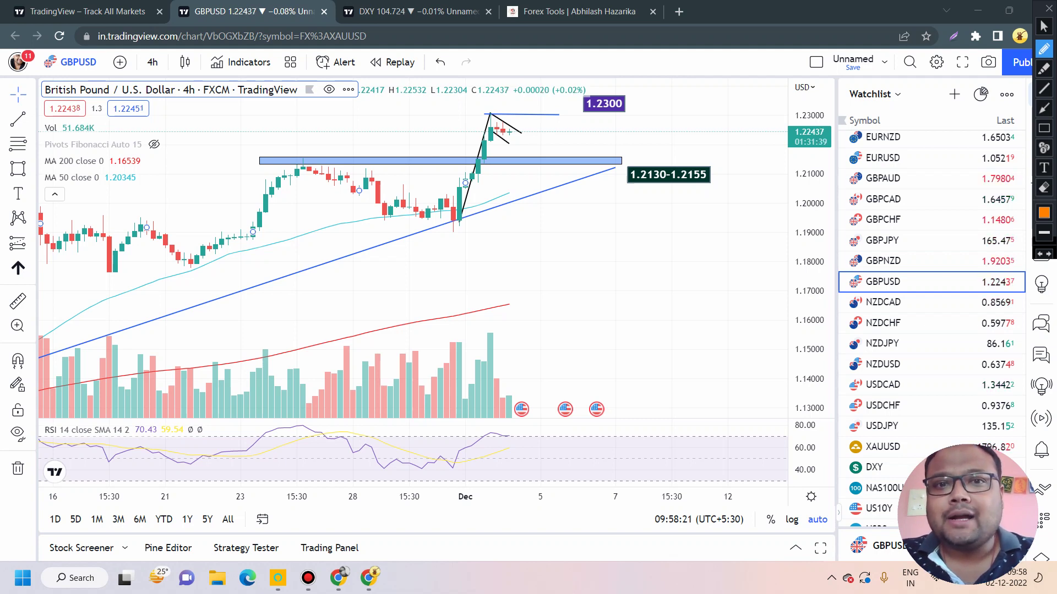
pyautogui.moveTo(518, 135)
pyautogui.mouseDown()
pyautogui.moveTo(583, 152)
pyautogui.moveTo(603, 124)
pyautogui.moveTo(664, 127)
pyautogui.moveTo(645, 152)
pyautogui.moveTo(698, 144)
pyautogui.moveTo(730, 110)
pyautogui.moveTo(704, 101)
pyautogui.mouseUp()
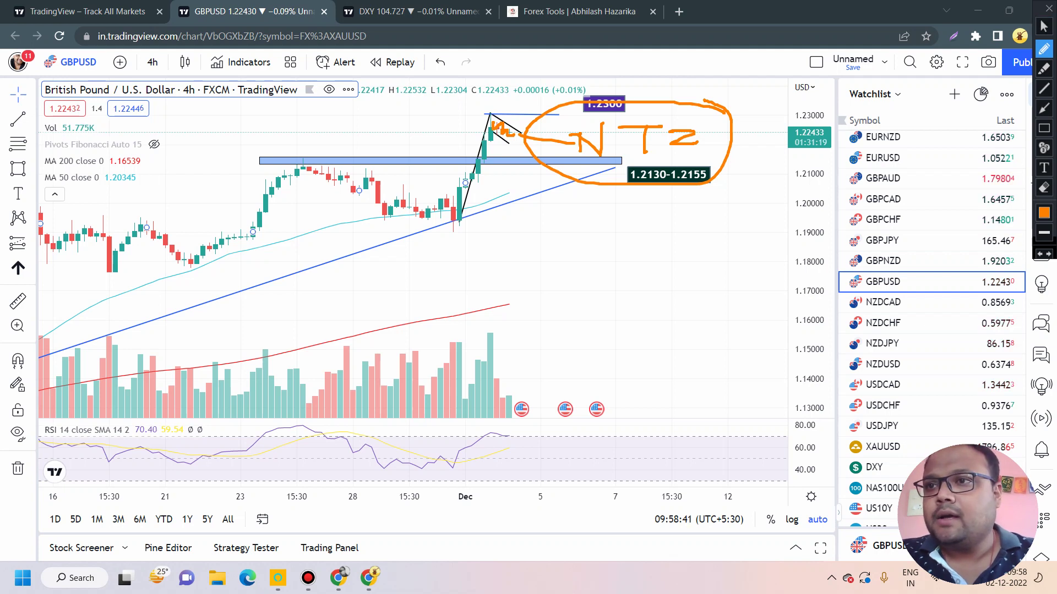
pyautogui.press('Escape')
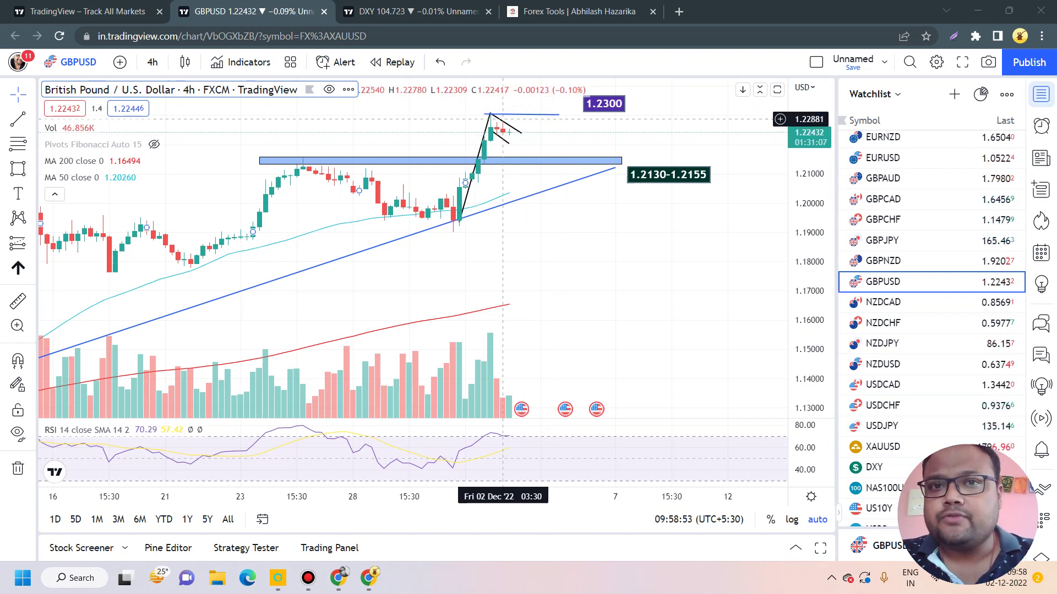
# - Pan GBPUSD back to earlier history and sketch an orange up-arrow next to the latest candles
pyautogui.moveTo(567, 132); pyautogui.dragTo(644, 142)
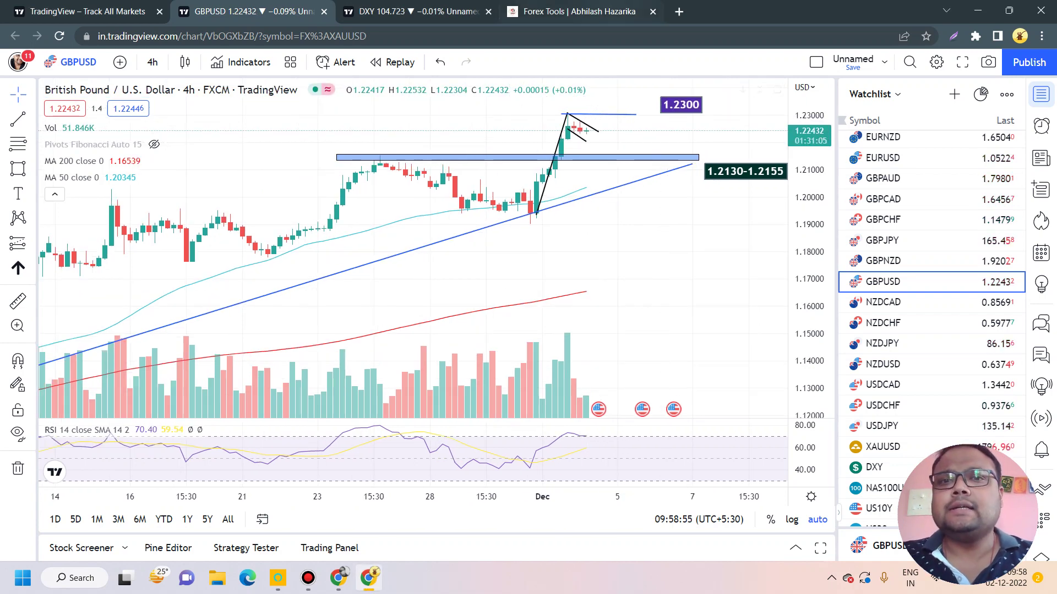
pyautogui.hotkey('ctrl', 'alt', 'd')
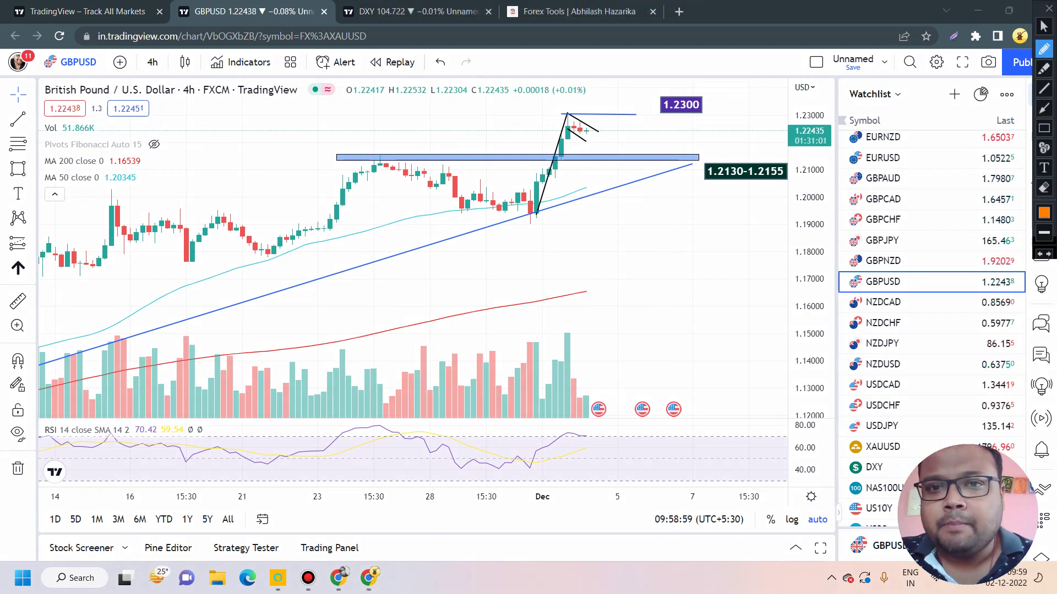
pyautogui.moveTo(595, 138)
pyautogui.mouseDown()
pyautogui.moveTo(595, 118)
pyautogui.moveTo(603, 128)
pyautogui.mouseUp()
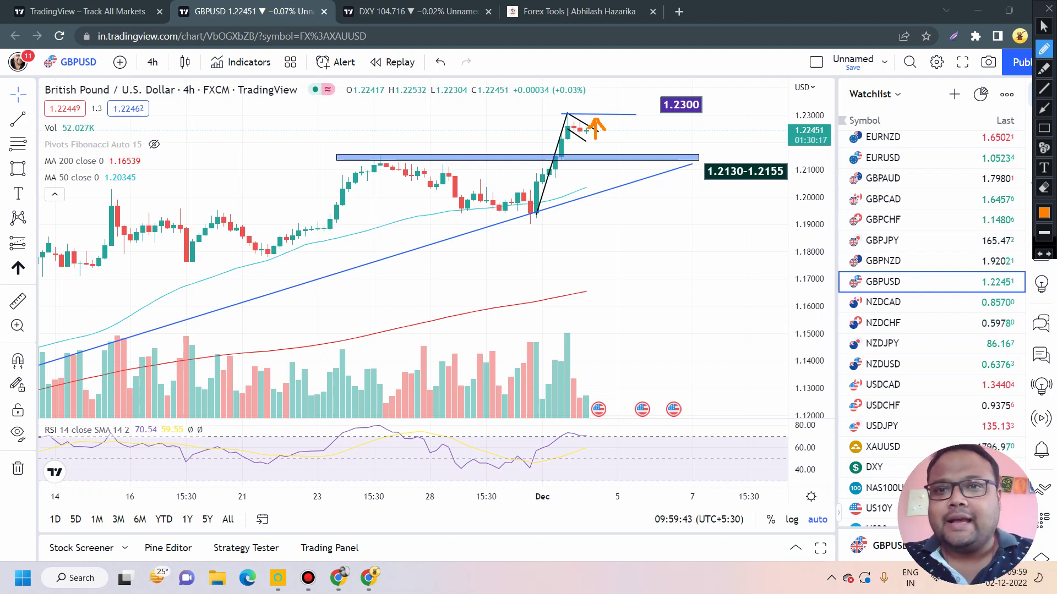
# - Circle the 1.2300 label and breakout candles in orange, curl the arrow, then clear all sketches
pyautogui.moveTo(699, 72)
pyautogui.mouseDown()
pyautogui.moveTo(682, 133)
pyautogui.moveTo(692, 65)
pyautogui.mouseUp()
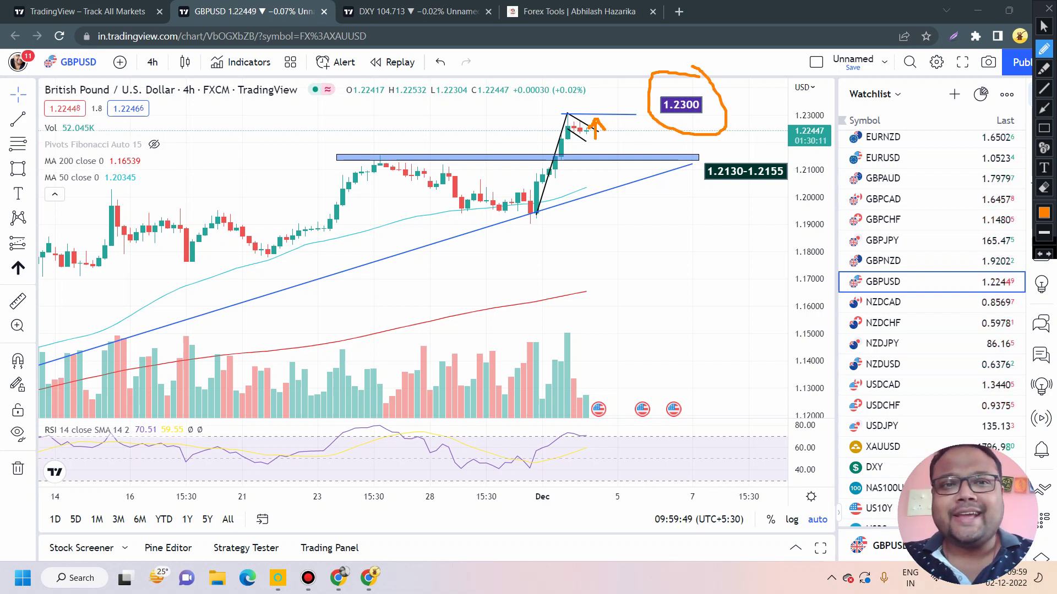
pyautogui.moveTo(598, 125)
pyautogui.mouseDown()
pyautogui.moveTo(617, 127)
pyautogui.moveTo(533, 97)
pyautogui.moveTo(504, 170)
pyautogui.moveTo(560, 234)
pyautogui.moveTo(622, 191)
pyautogui.moveTo(617, 117)
pyautogui.mouseUp()
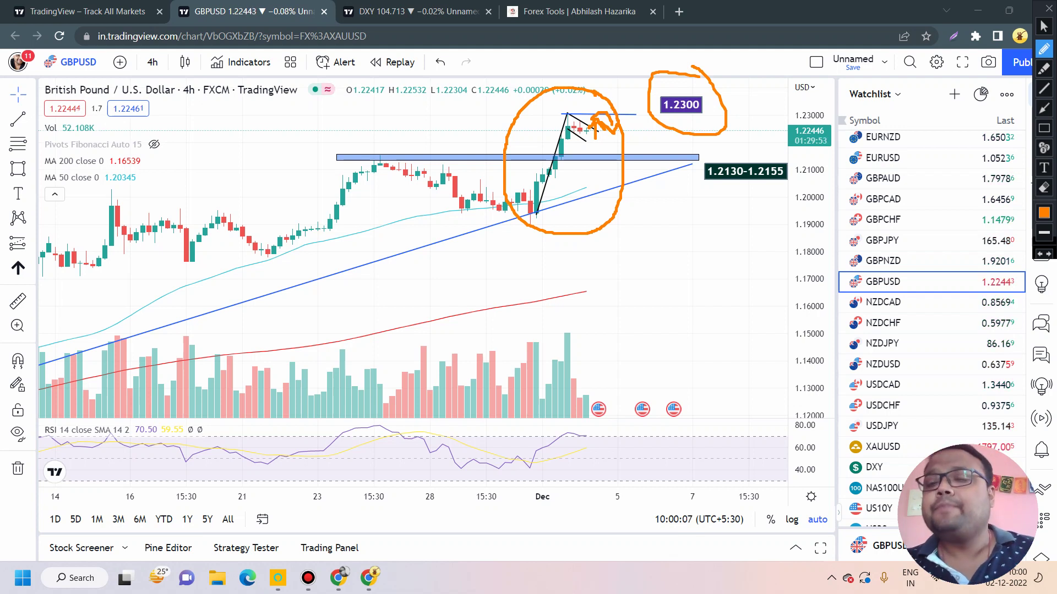
pyautogui.moveTo(663, 78)
pyautogui.mouseDown()
pyautogui.moveTo(705, 135)
pyautogui.moveTo(718, 80)
pyautogui.mouseUp()
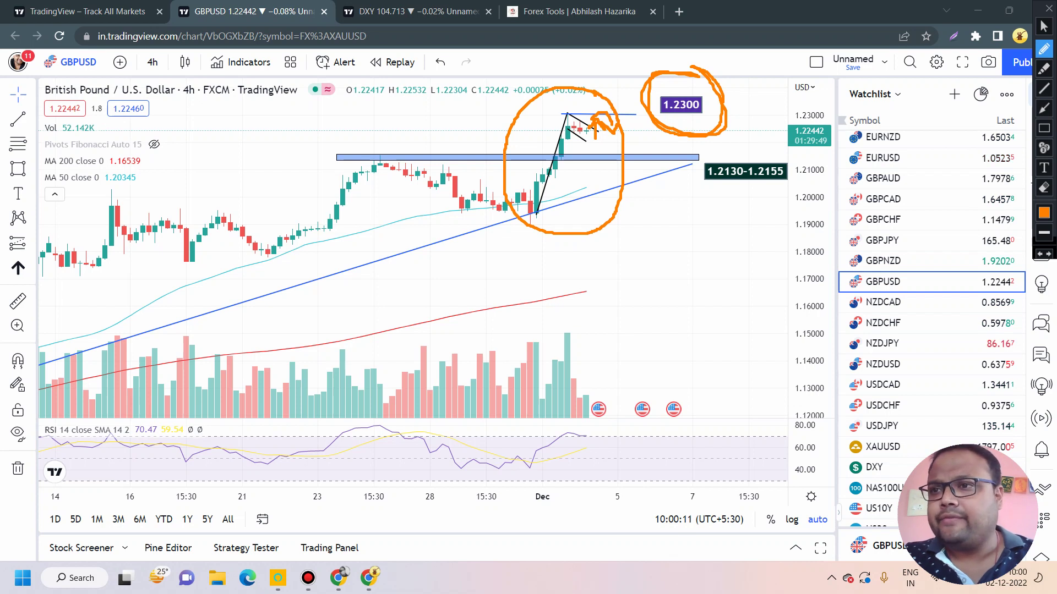
pyautogui.press('Escape')
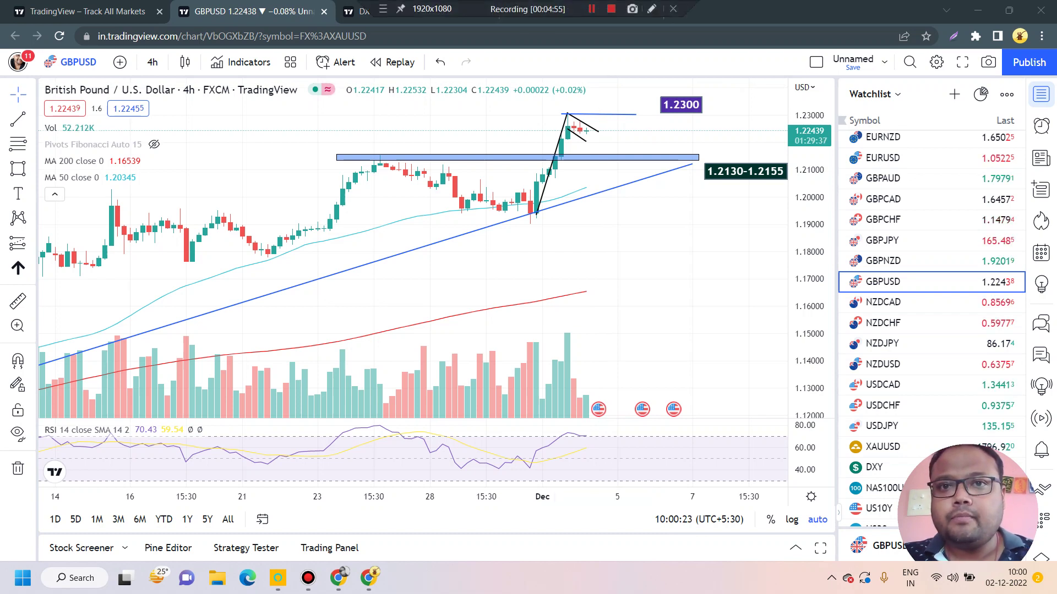
# - Re-enable the pen and circle the 1.2130–1.2155 label and blue zone in orange
pyautogui.click(651, 9)
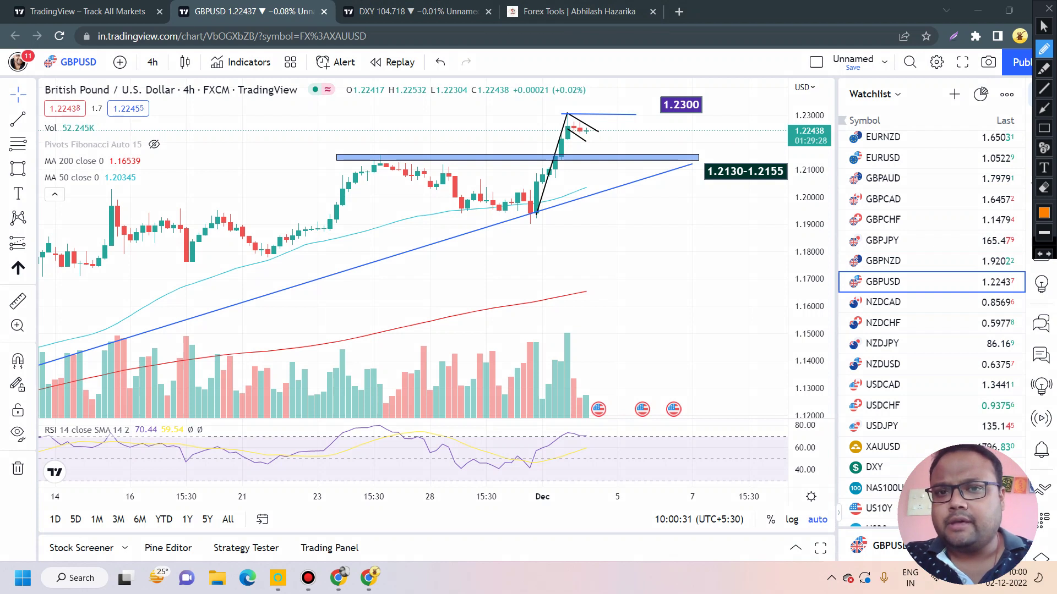
pyautogui.moveTo(761, 149)
pyautogui.mouseDown()
pyautogui.moveTo(687, 163)
pyautogui.moveTo(770, 199)
pyautogui.moveTo(792, 165)
pyautogui.moveTo(746, 141)
pyautogui.mouseUp()
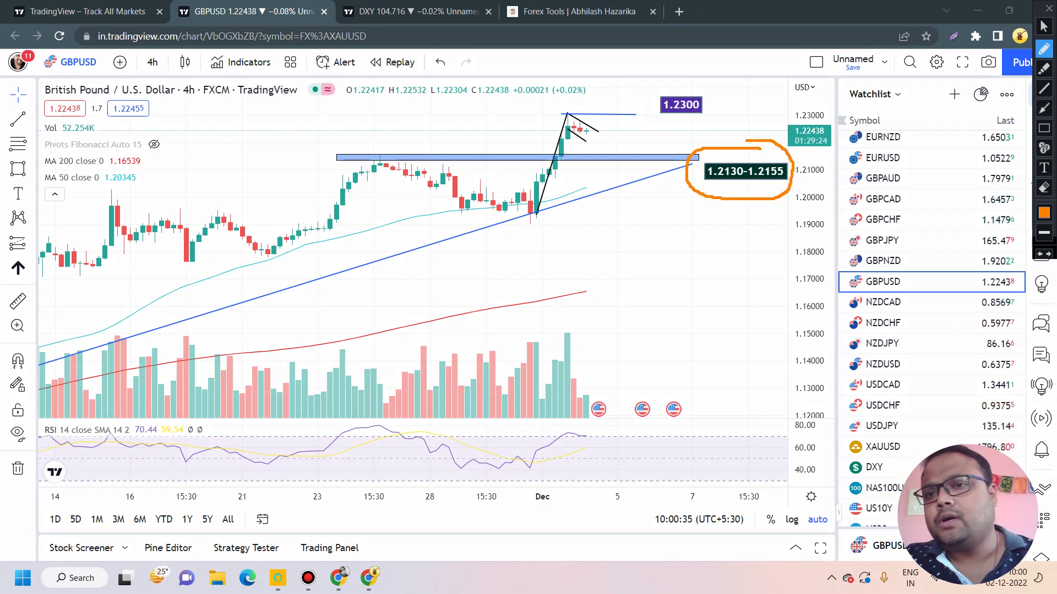
pyautogui.moveTo(366, 153)
pyautogui.mouseDown()
pyautogui.moveTo(326, 156)
pyautogui.moveTo(674, 168)
pyautogui.moveTo(589, 148)
pyautogui.moveTo(361, 151)
pyautogui.mouseUp()
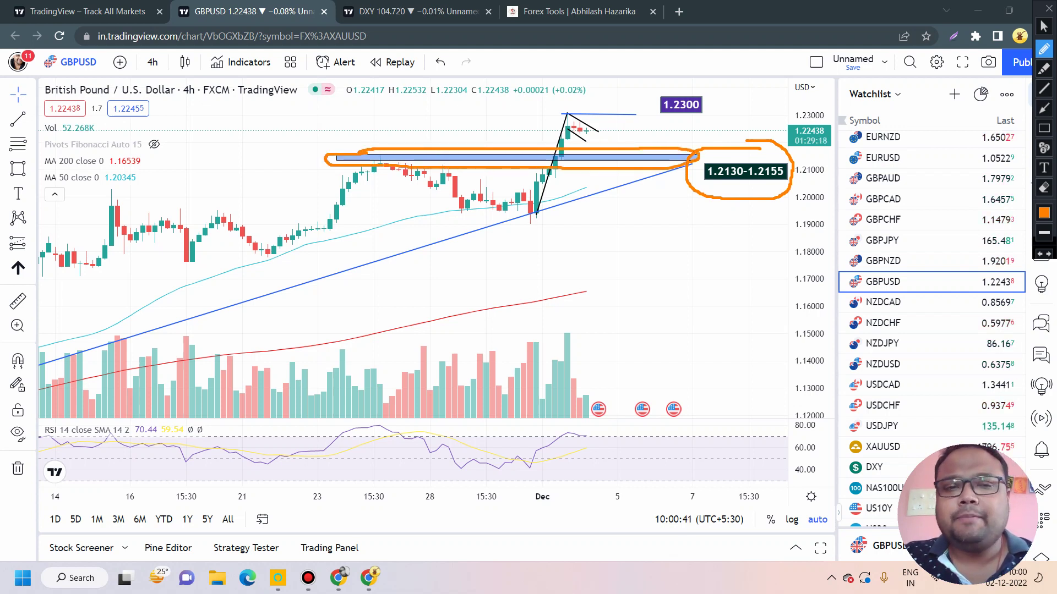
# - Write 'R=S' below the zone and add a small orange mark on it
pyautogui.moveTo(480, 256)
pyautogui.mouseDown()
pyautogui.moveTo(479, 304)
pyautogui.moveTo(492, 284)
pyautogui.moveTo(542, 302)
pyautogui.mouseUp()
pyautogui.moveTo(521, 271)
pyautogui.mouseDown()
pyautogui.moveTo(566, 272)
pyautogui.moveTo(564, 288)
pyautogui.mouseUp()
pyautogui.moveTo(591, 252); pyautogui.dragTo(574, 308)
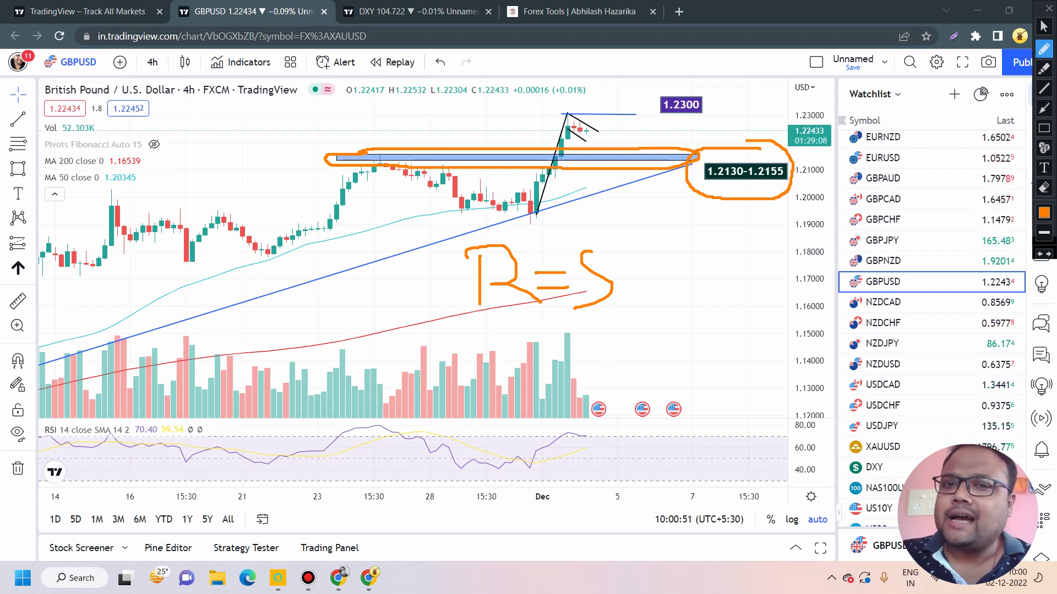
pyautogui.moveTo(600, 153)
pyautogui.mouseDown()
pyautogui.moveTo(638, 145)
pyautogui.moveTo(649, 172)
pyautogui.moveTo(620, 185)
pyautogui.mouseUp()
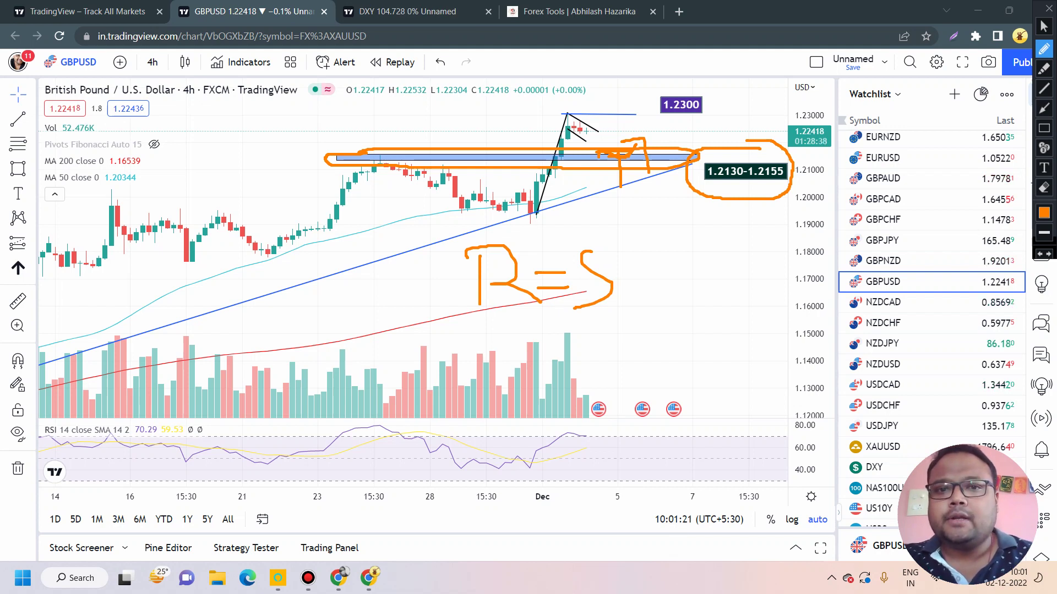
# - Underline the swing low and write the 1.1900 downside target in orange
pyautogui.moveTo(489, 224); pyautogui.dragTo(544, 224)
pyautogui.moveTo(637, 207); pyautogui.dragTo(640, 269)
pyautogui.click(672, 252)
pyautogui.moveTo(697, 223)
pyautogui.mouseDown()
pyautogui.moveTo(703, 265)
pyautogui.moveTo(728, 263)
pyautogui.mouseUp()
pyautogui.click(716, 239)
pyautogui.moveTo(752, 229); pyautogui.dragTo(770, 230)
# - Circle 1.1900 and the 1.2130–1.2155 label, then clear all freehand sketches
pyautogui.moveTo(775, 210)
pyautogui.mouseDown()
pyautogui.moveTo(743, 187)
pyautogui.moveTo(699, 306)
pyautogui.moveTo(788, 190)
pyautogui.mouseUp()
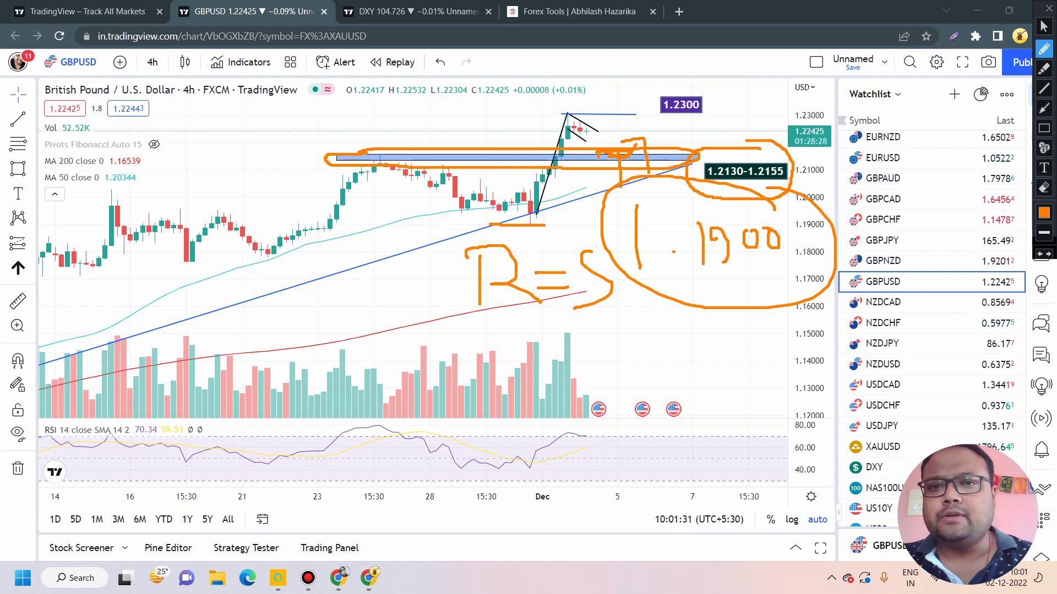
pyautogui.moveTo(784, 135)
pyautogui.mouseDown()
pyautogui.moveTo(689, 165)
pyautogui.moveTo(796, 157)
pyautogui.mouseUp()
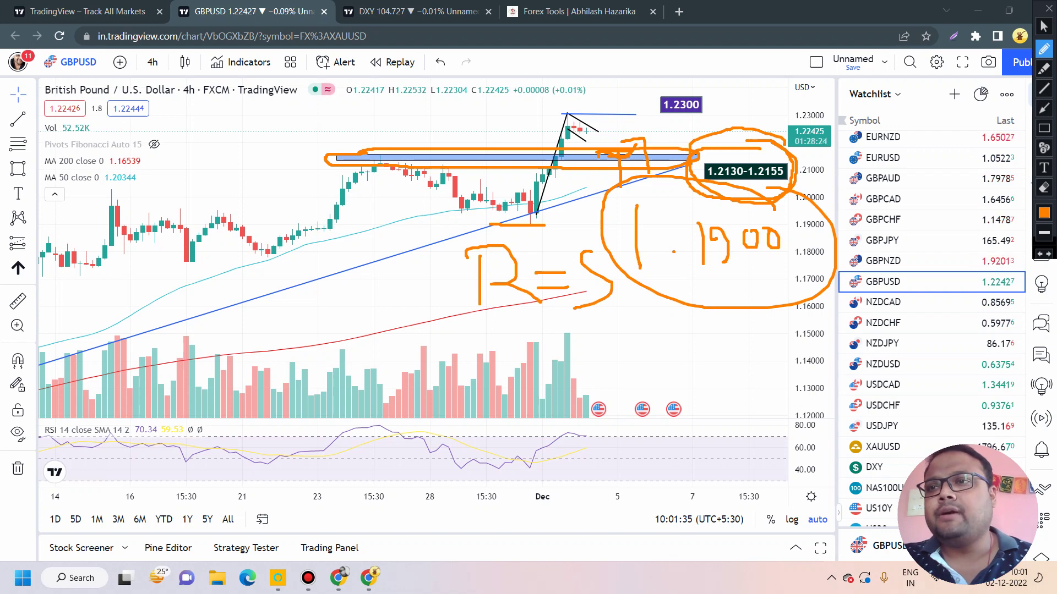
pyautogui.hotkey('ctrl', 'shift', 'c')
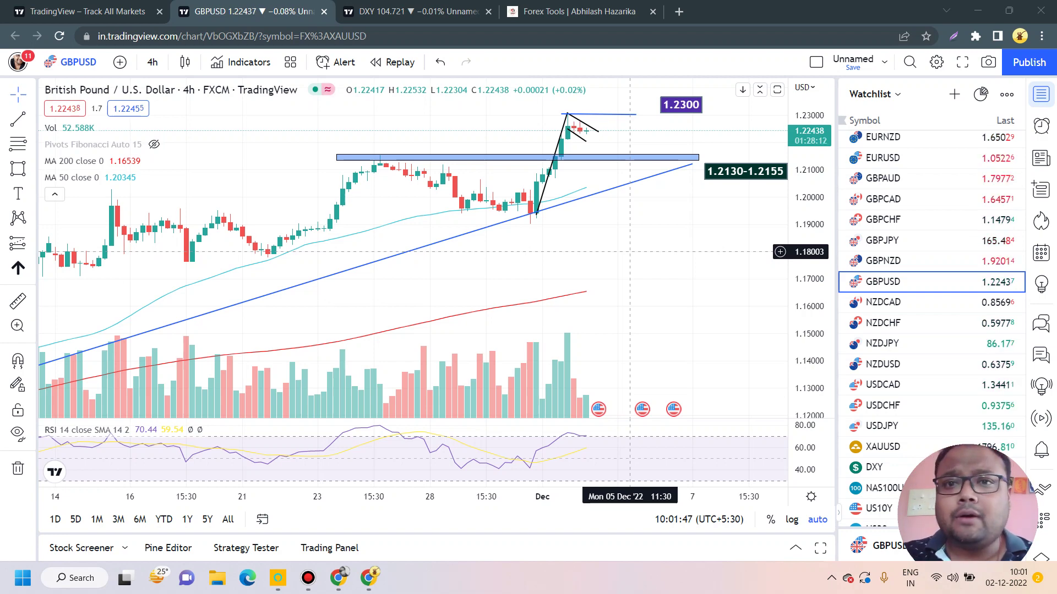
# - Zoom the GBPUSD 4-hour chart in on the last few weeks of candles
pyautogui.scroll(2, 560, 144)
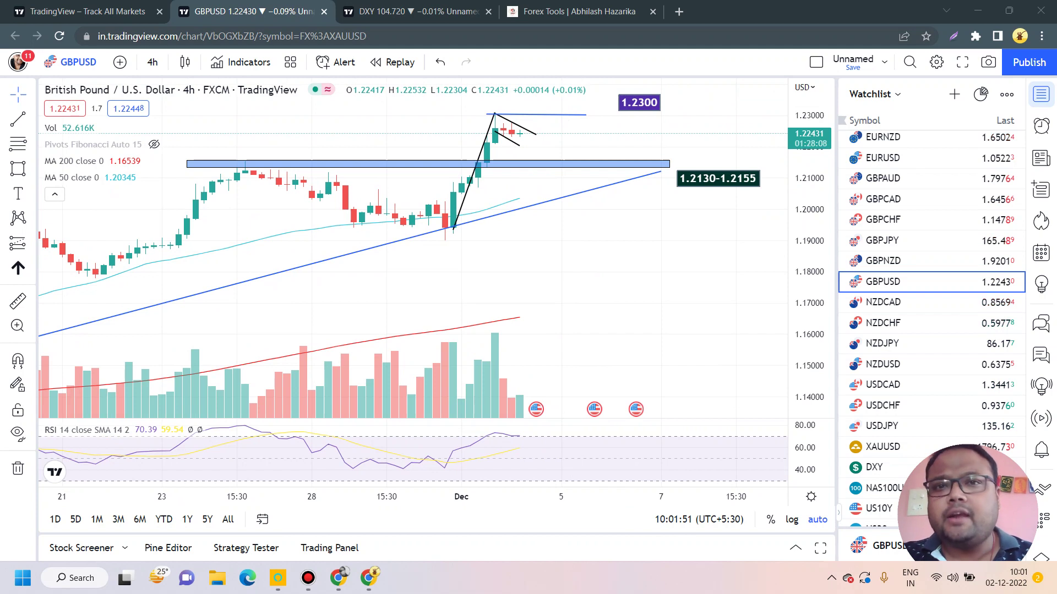